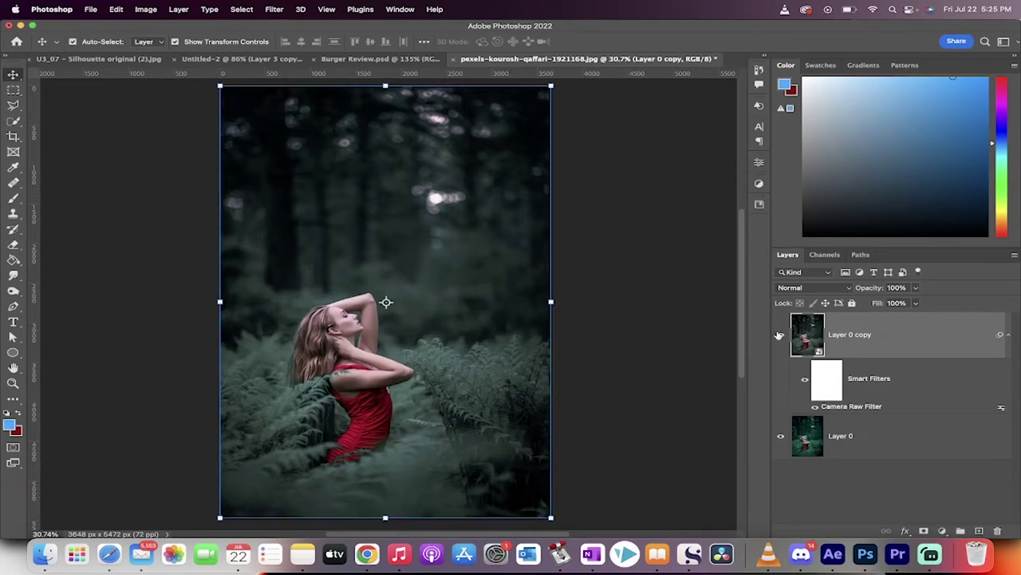
Hide and reshow the Camera Raw–corrected copy layer to compare it with the original.
left_click(781, 334)
scroll(384, 375, "down", 2)
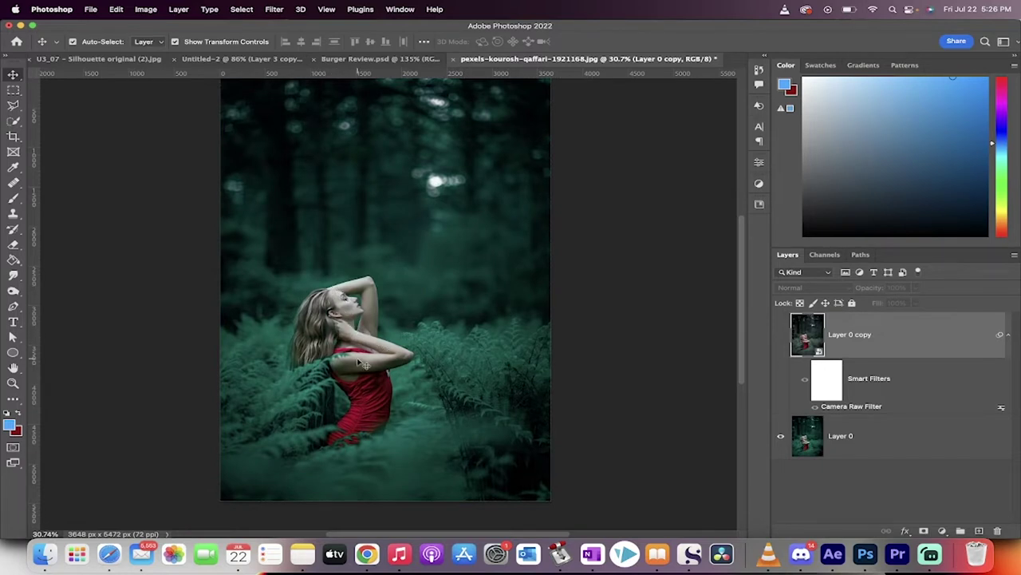
left_click(780, 335)
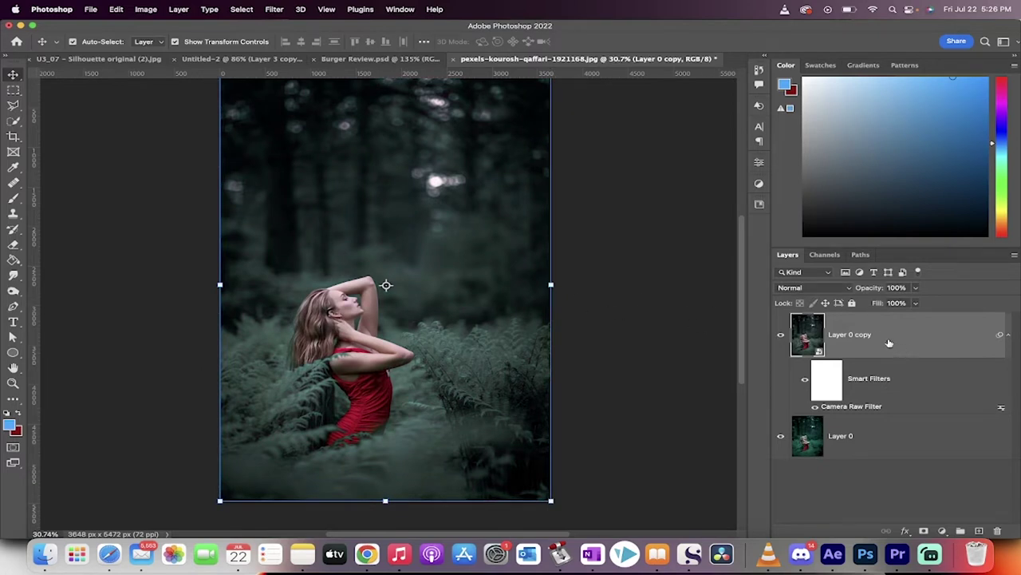
Delete the old corrected copy, duplicate Layer 0, and convert the copy to a smart object.
key("Delete")
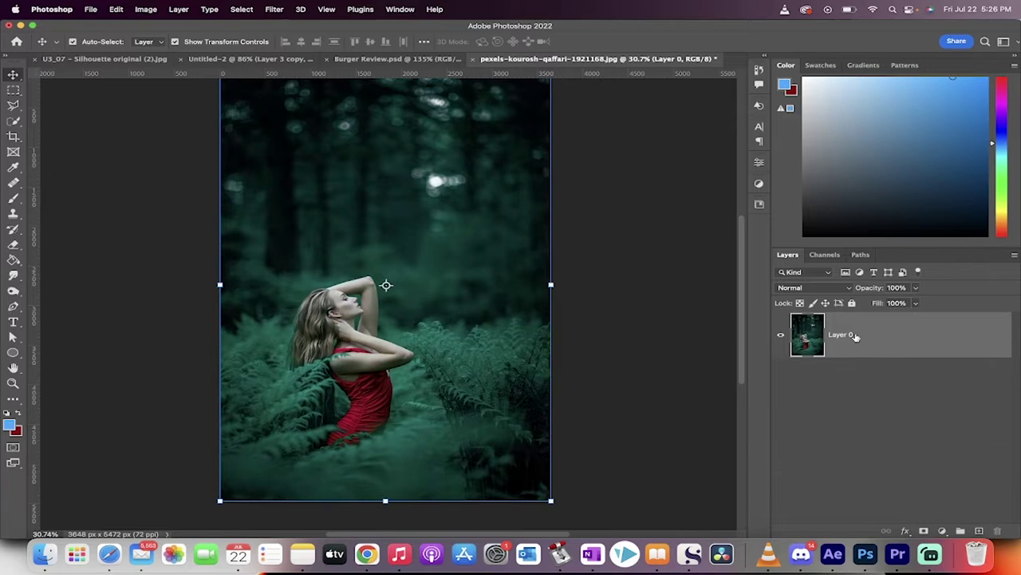
left_click(858, 383)
left_click(852, 330)
key("ctrl+j")
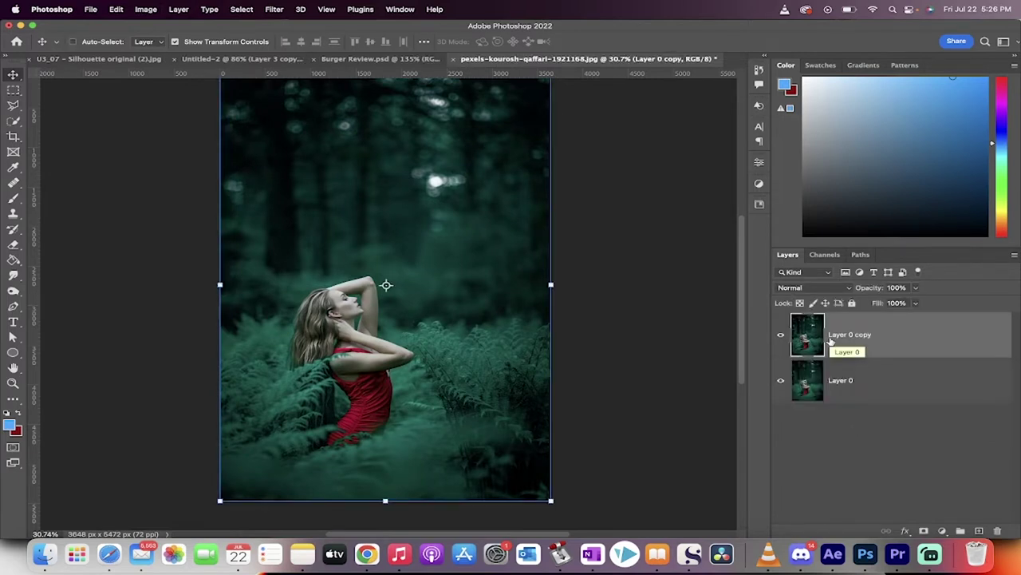
right_click(894, 337)
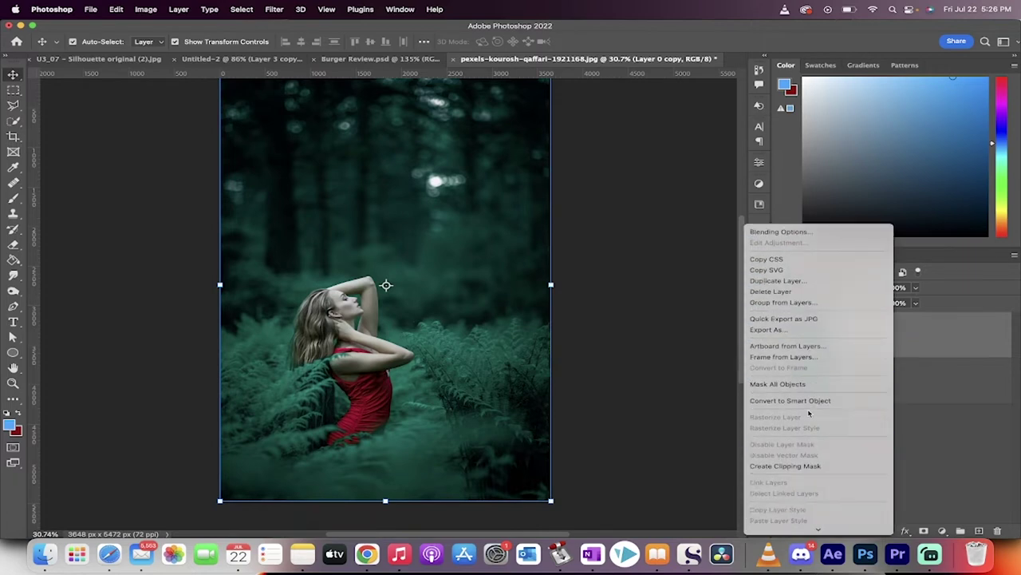
left_click(806, 401)
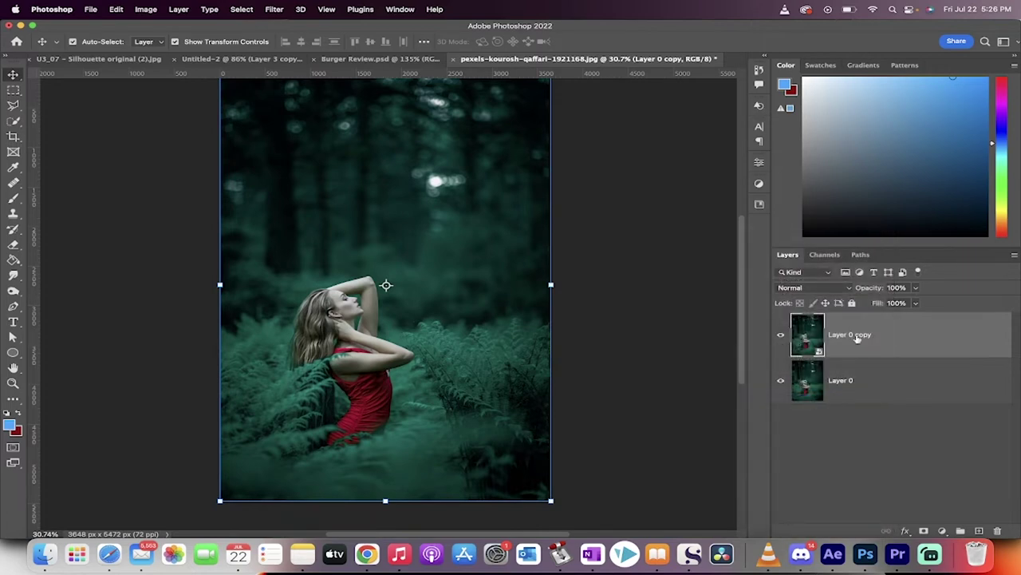
Launch the Camera Raw Filter on Layer 0 copy and pick the White Balance eyedropper.
left_click(275, 9)
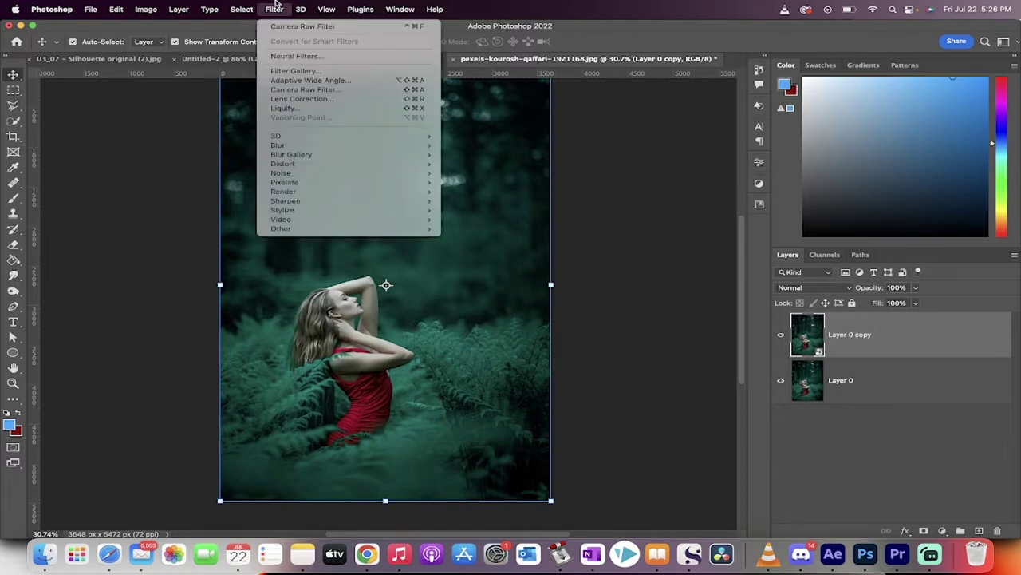
left_click(294, 92)
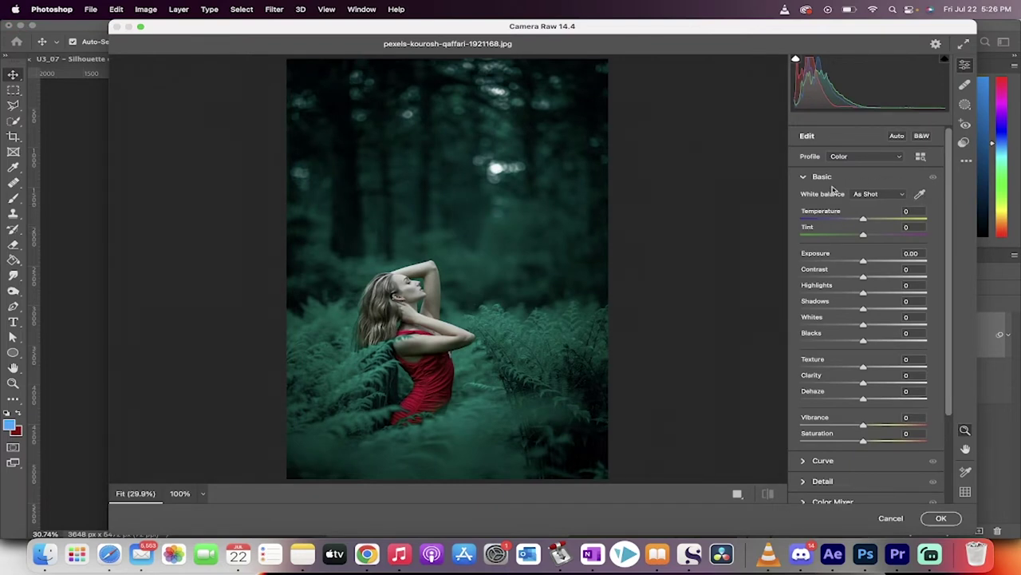
left_click(803, 176)
left_click(920, 195)
Sample the whole photo with the White Balance tool, giving Temperature +18 and Tint +62.
left_click_drag(284, 54, 661, 477)
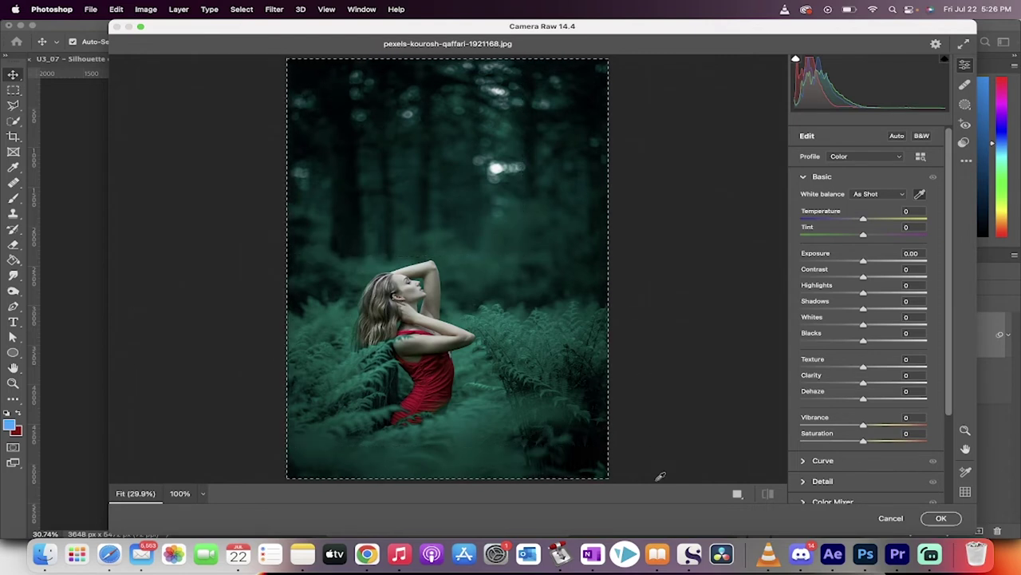
left_click_drag(660, 477, 660, 477)
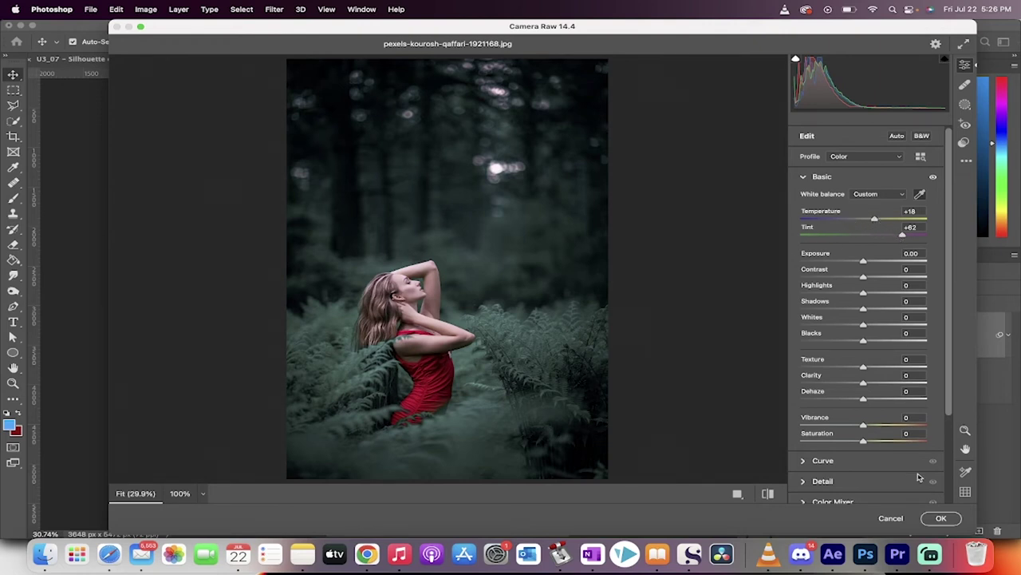
Commit the Camera Raw correction with OK and toggle Layer 0 copy to compare.
left_click(942, 519)
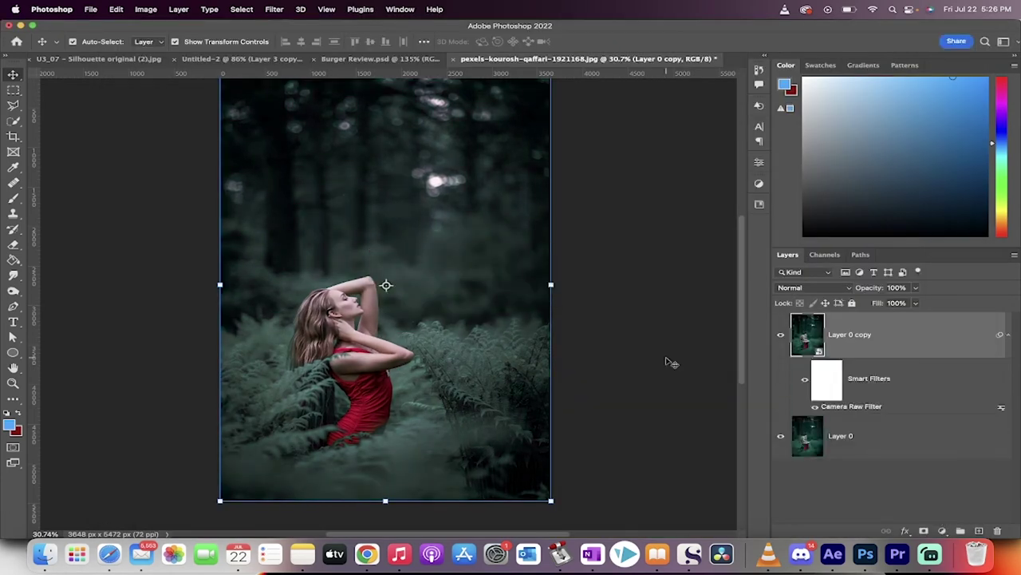
left_click(781, 335)
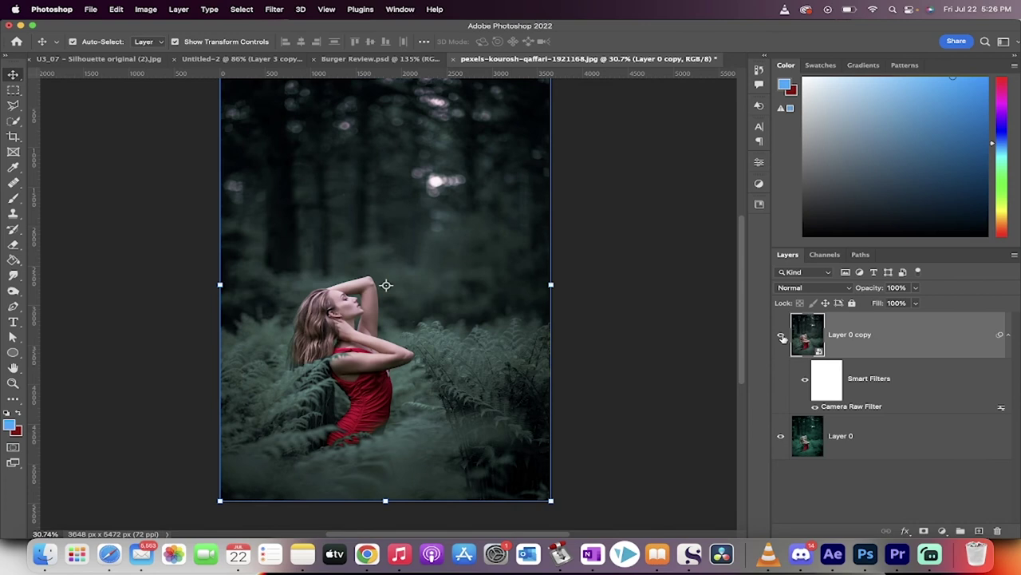